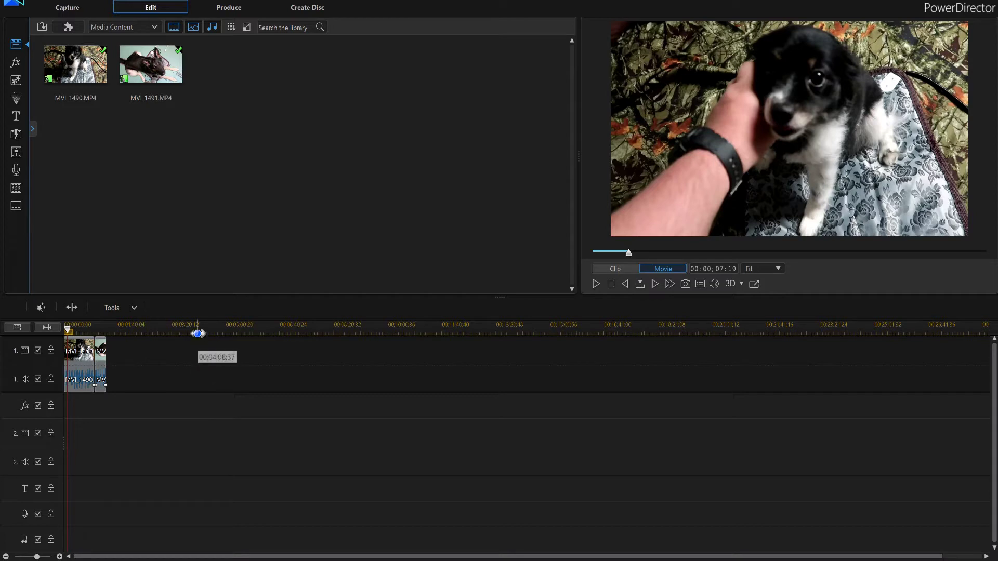
Step: Widen the timeline and lower MVI_1490's audio volume to 14.0, leaving MVI_1491 unchanged
drag(198, 335, 713, 334)
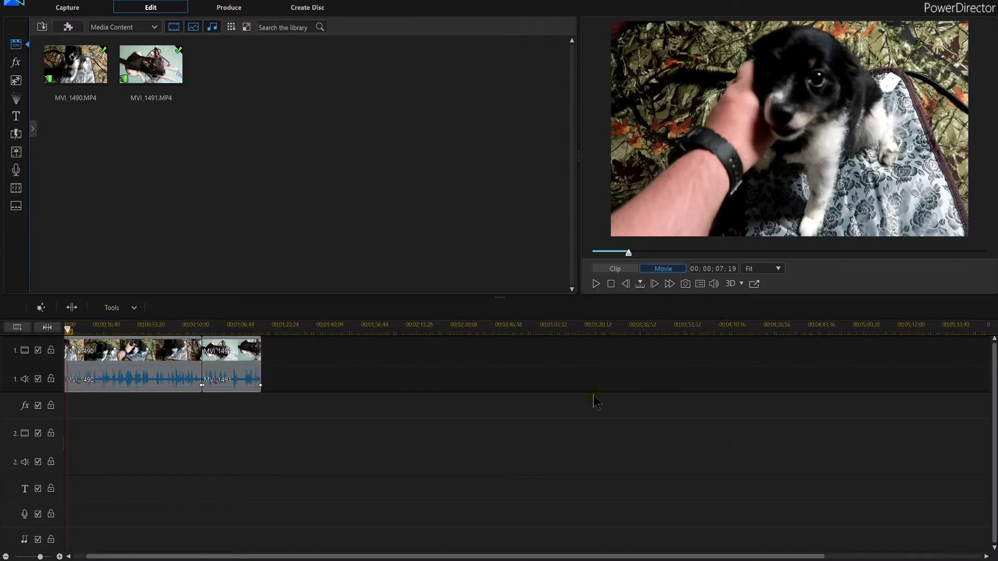
click(174, 75)
click(229, 411)
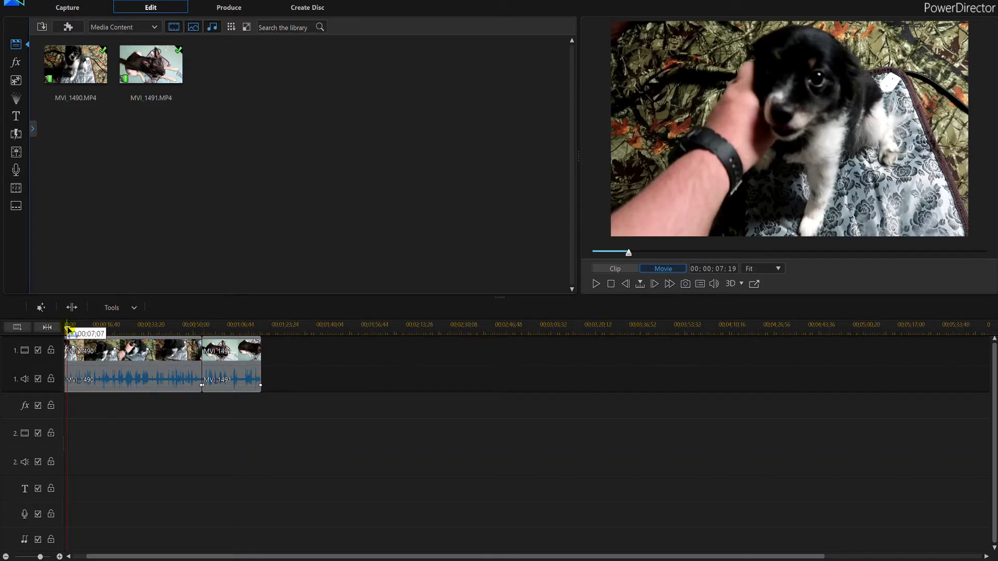
drag(69, 329, 79, 328)
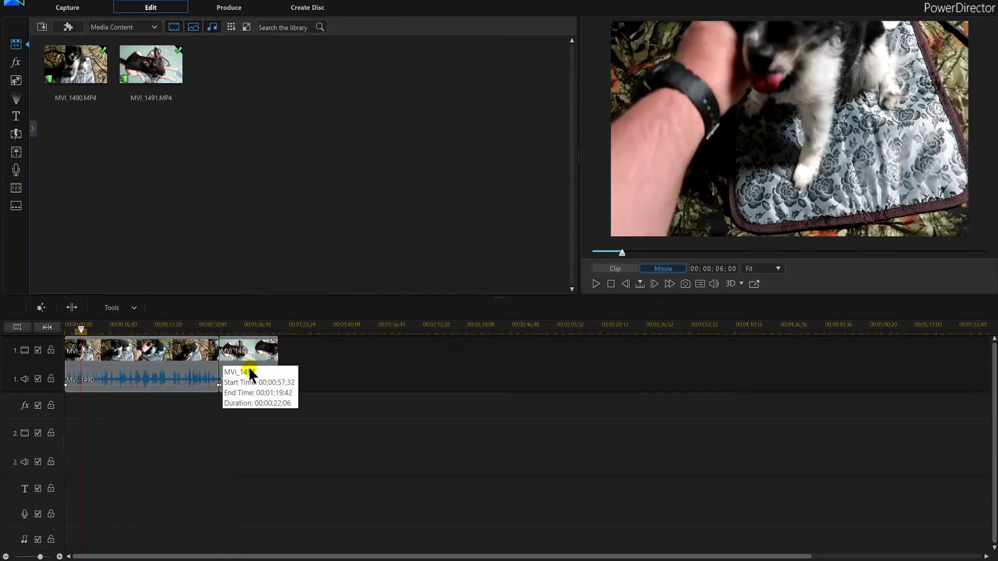
click(187, 382)
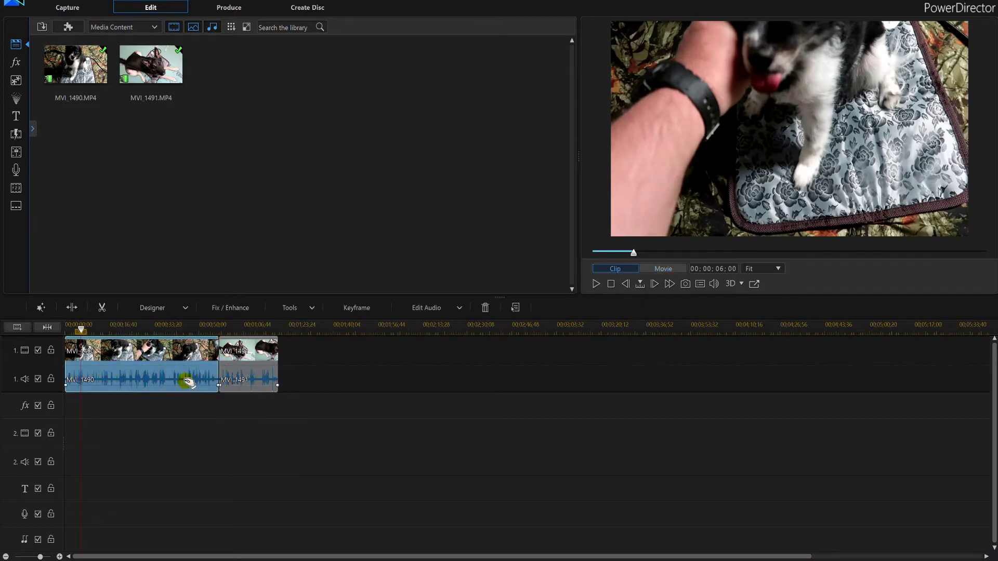
drag(68, 379, 68, 389)
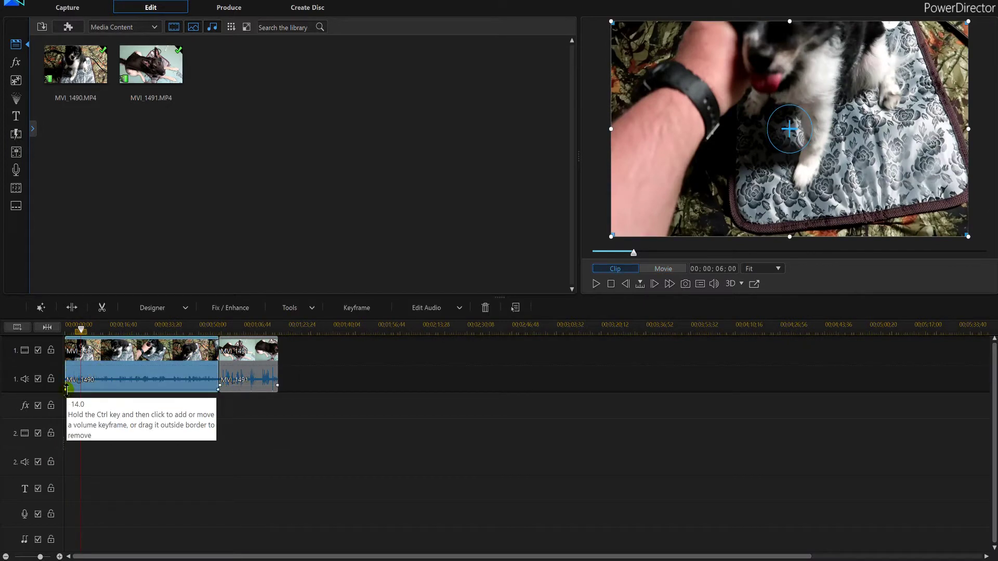
Step: Play the movie from the start to review the puppy clips
click(596, 284)
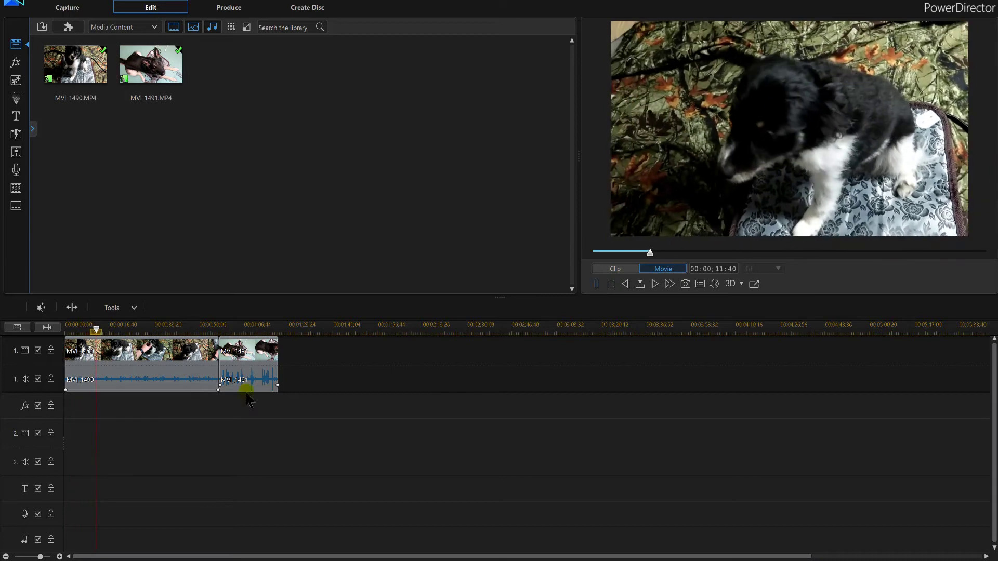
drag(101, 331, 84, 331)
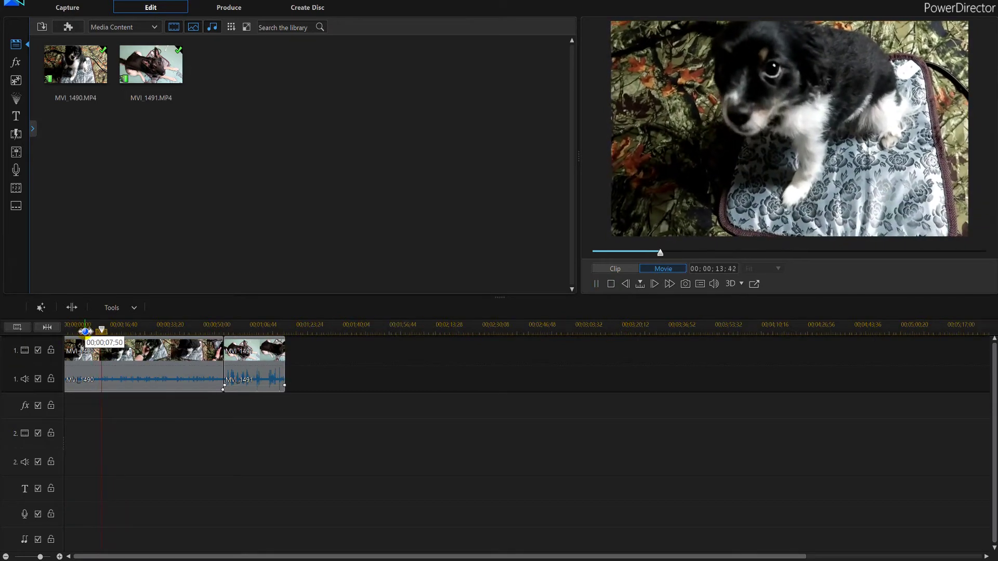
key(ctrl+slash)
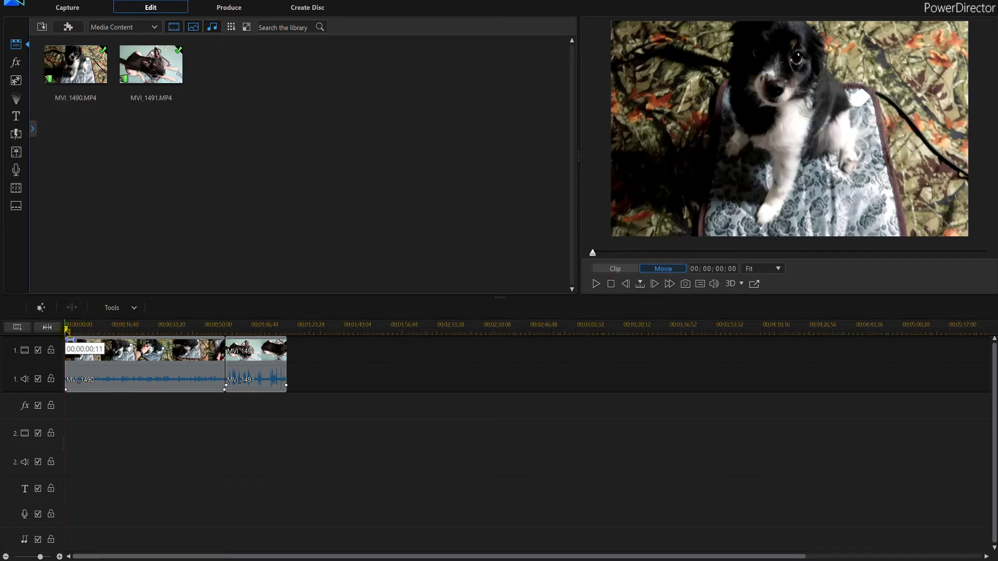
key(space)
key(ctrl+slash)
key(space)
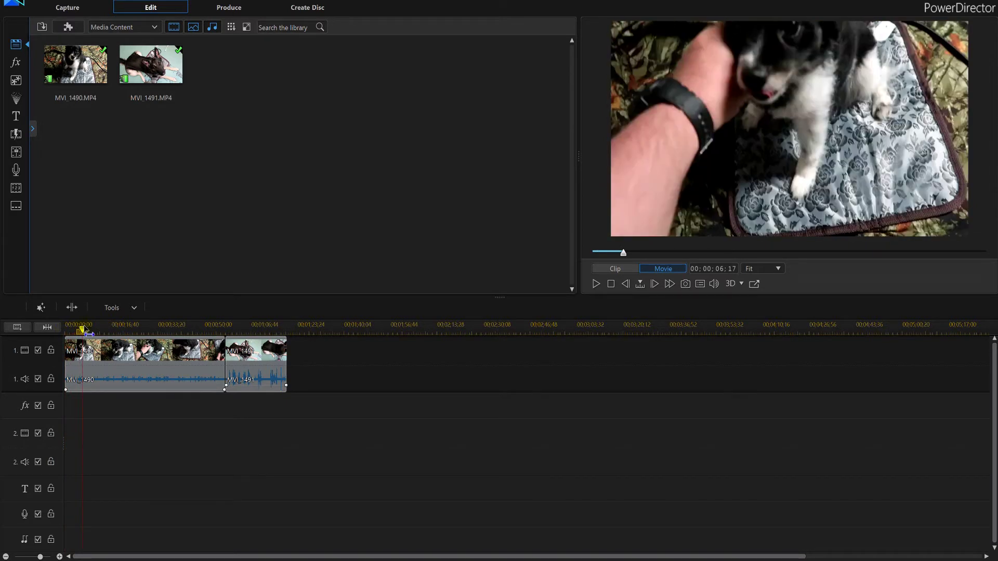
Step: Split MVI_1490 at 00;00;10;35 and select the first piece
drag(83, 329, 96, 327)
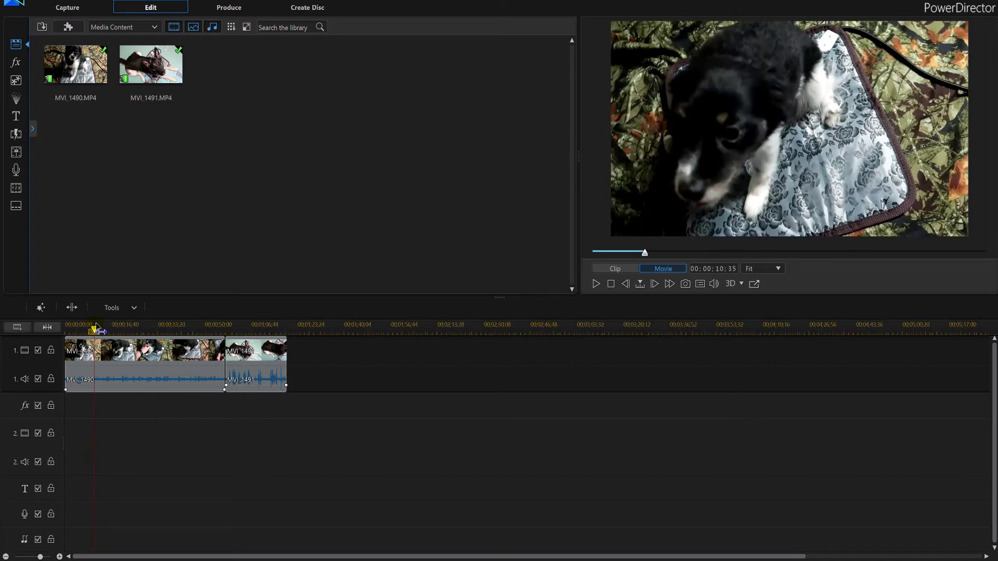
click(72, 307)
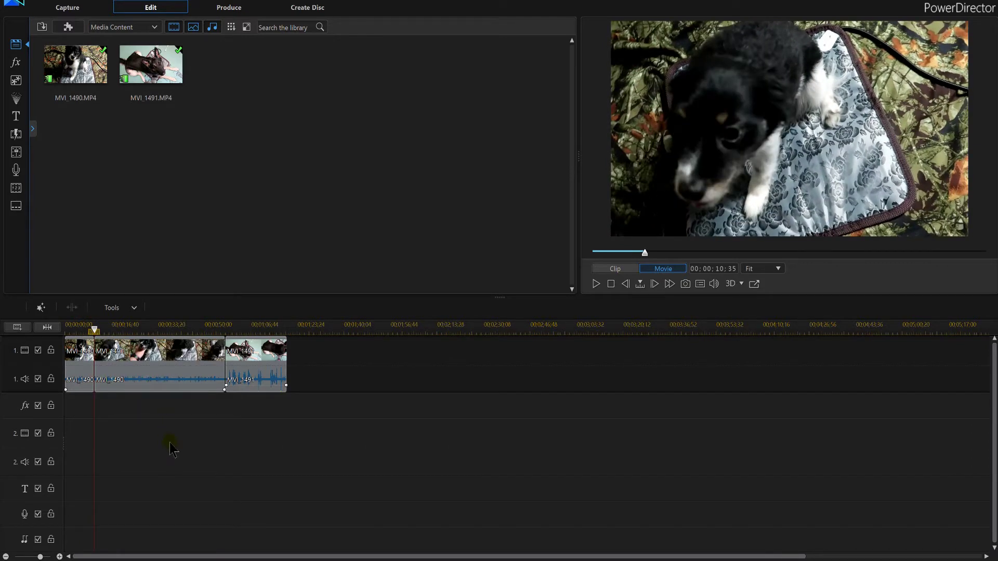
click(86, 383)
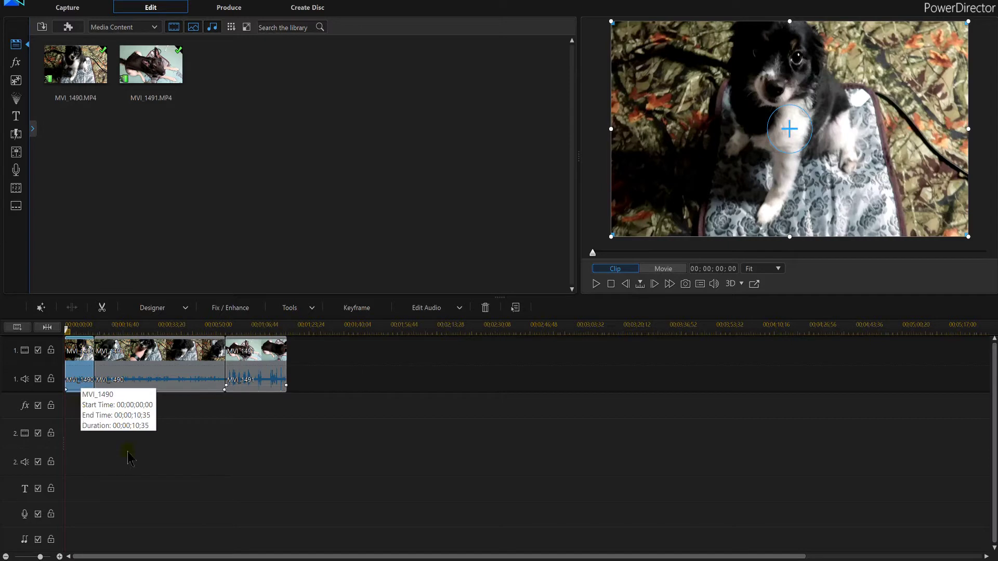
Step: Enable the Video Speed power tool for MVI_1490's 10;35 first segment
click(304, 310)
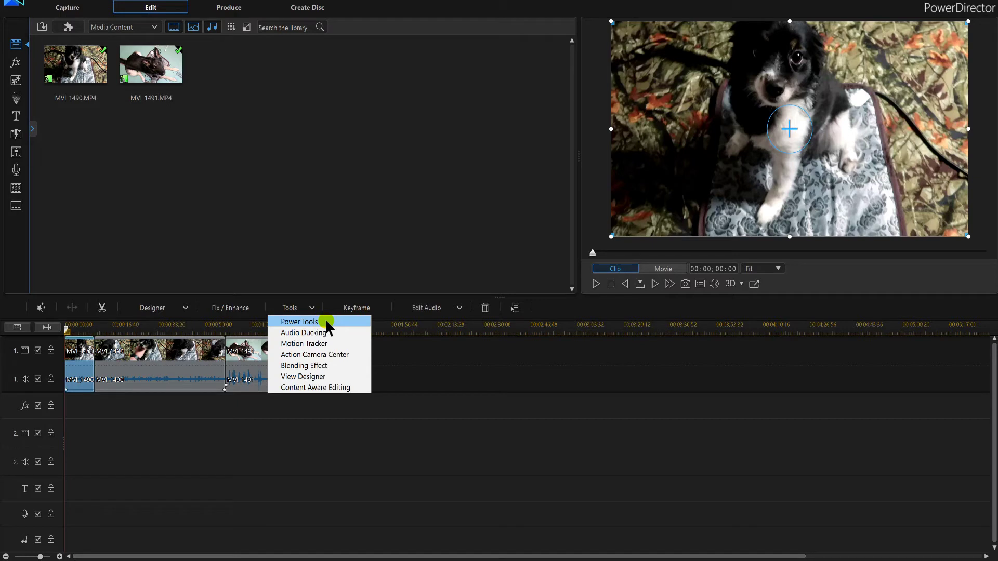
click(327, 324)
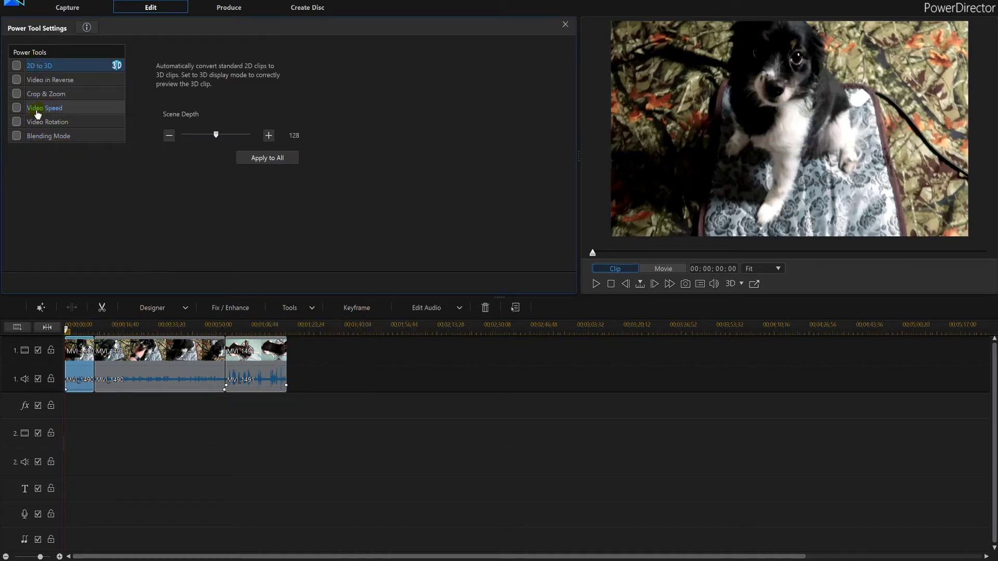
click(17, 109)
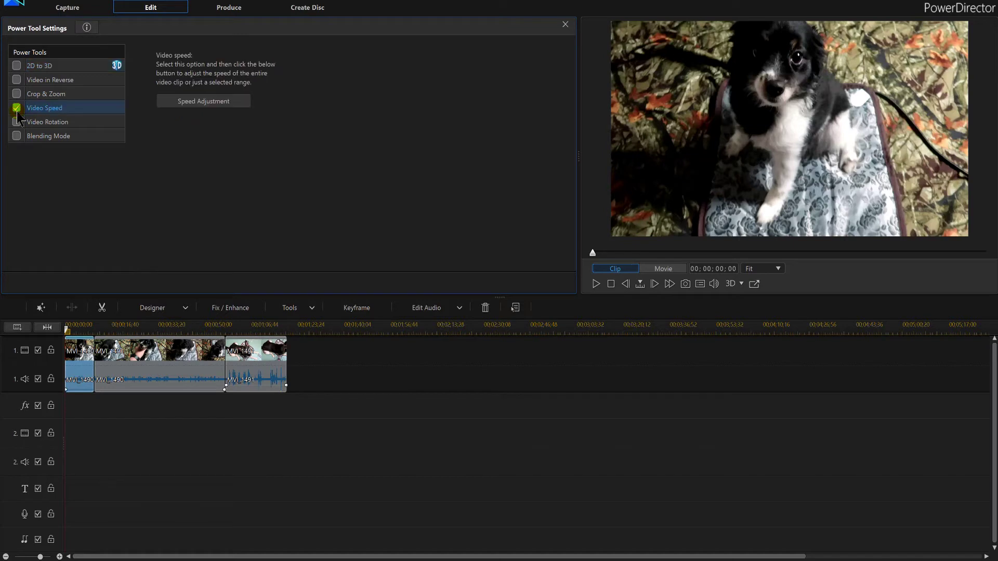
click(183, 103)
Step: Set the entire first segment's speed to 2.500, preview it, and confirm, shortening it to 04;14
click(209, 101)
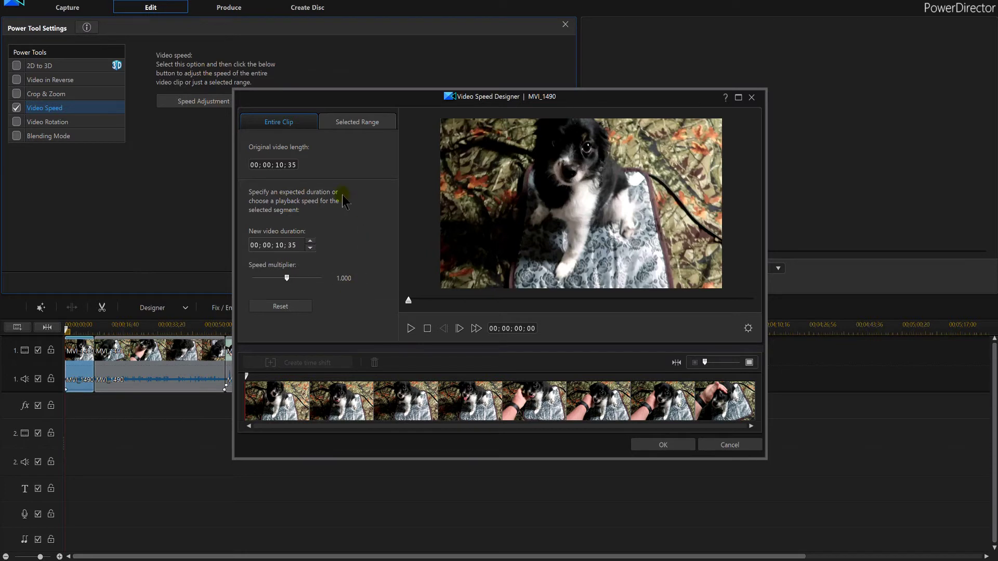
click(295, 124)
drag(297, 279, 300, 279)
click(290, 307)
drag(289, 282, 297, 281)
click(410, 328)
click(409, 329)
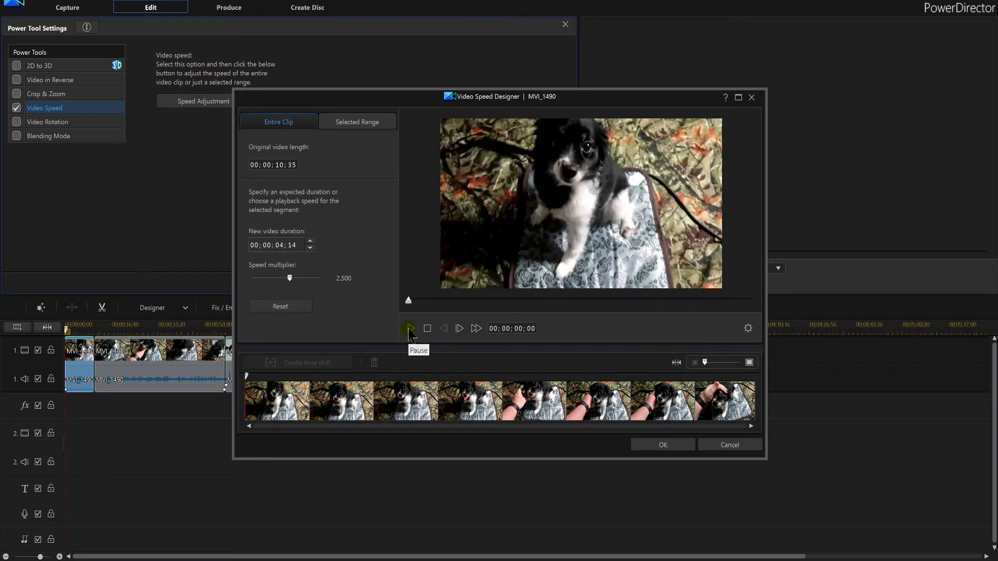
click(670, 446)
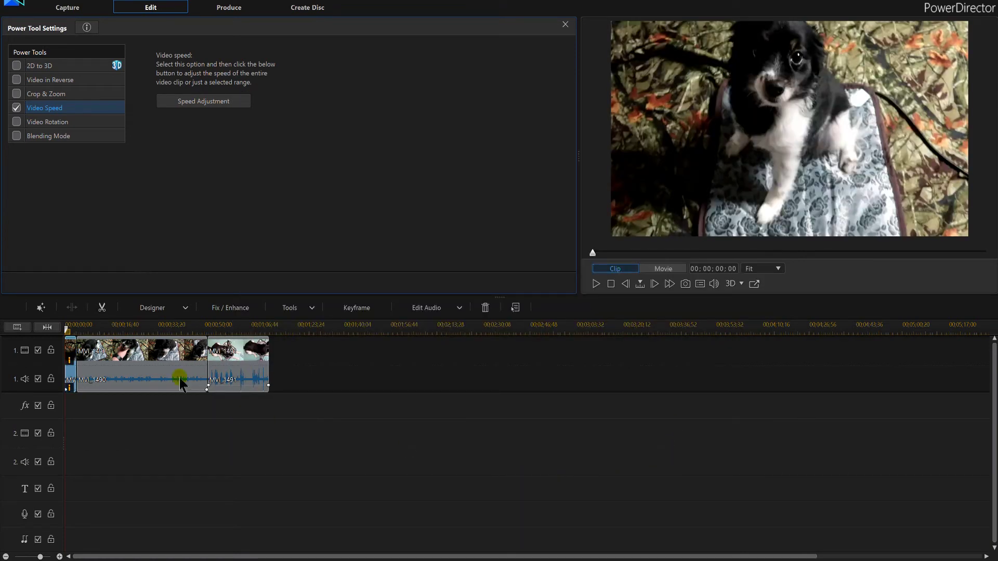
Step: Raise the sped-up segment's volume to +4.7 and deselect the clip
drag(291, 329, 356, 330)
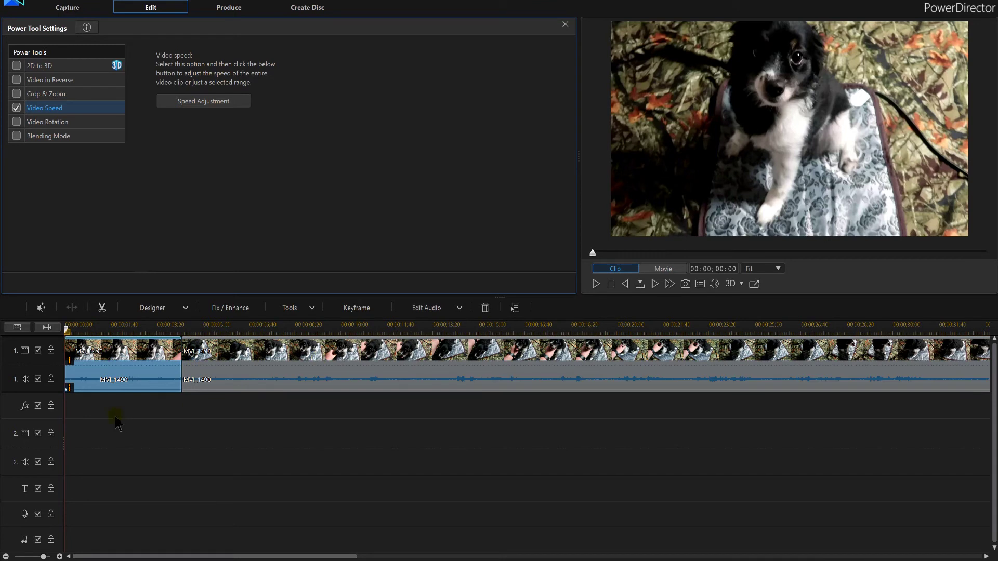
click(102, 386)
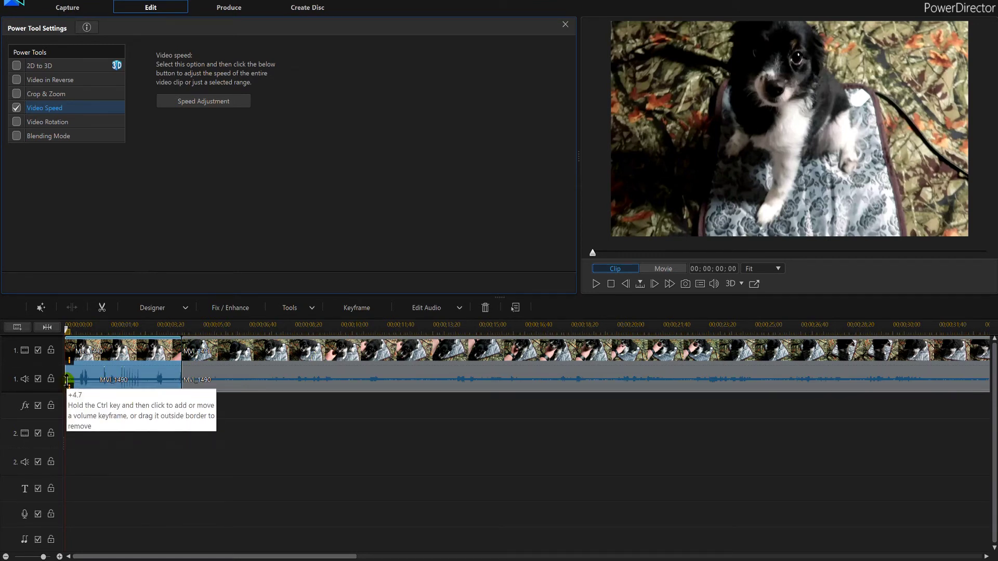
click(231, 454)
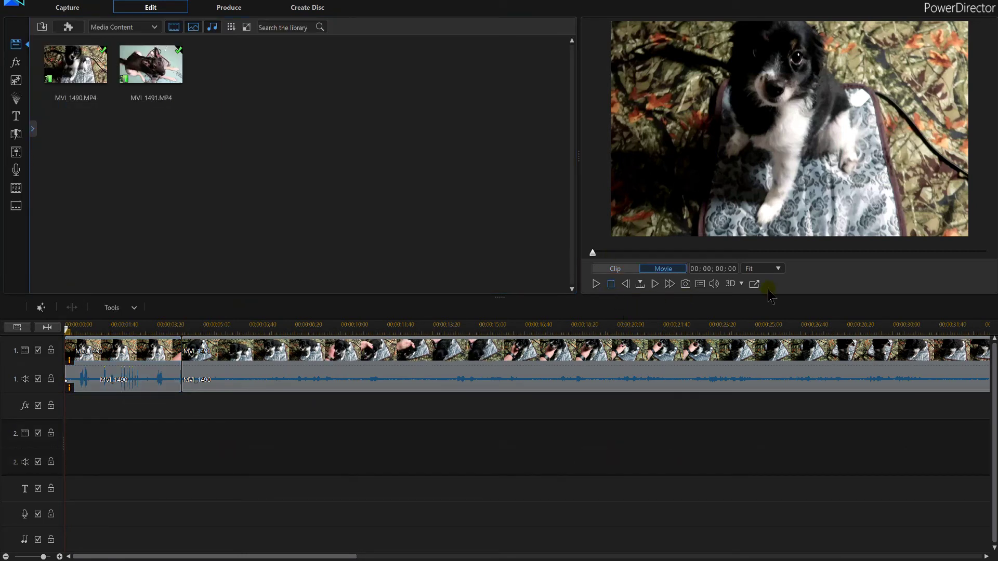
Step: Play the edited movie from the start, then stop it
click(596, 284)
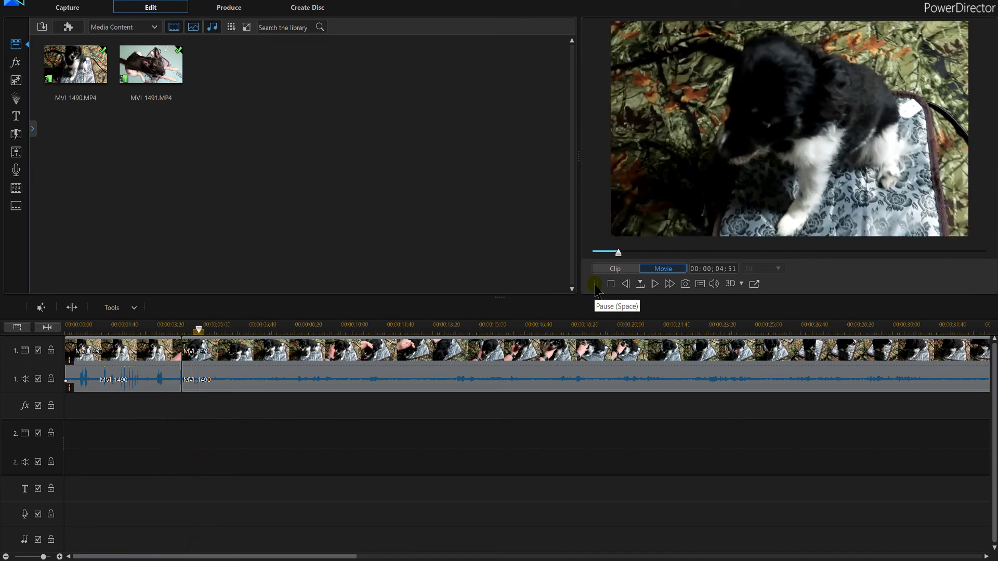
click(596, 285)
click(611, 283)
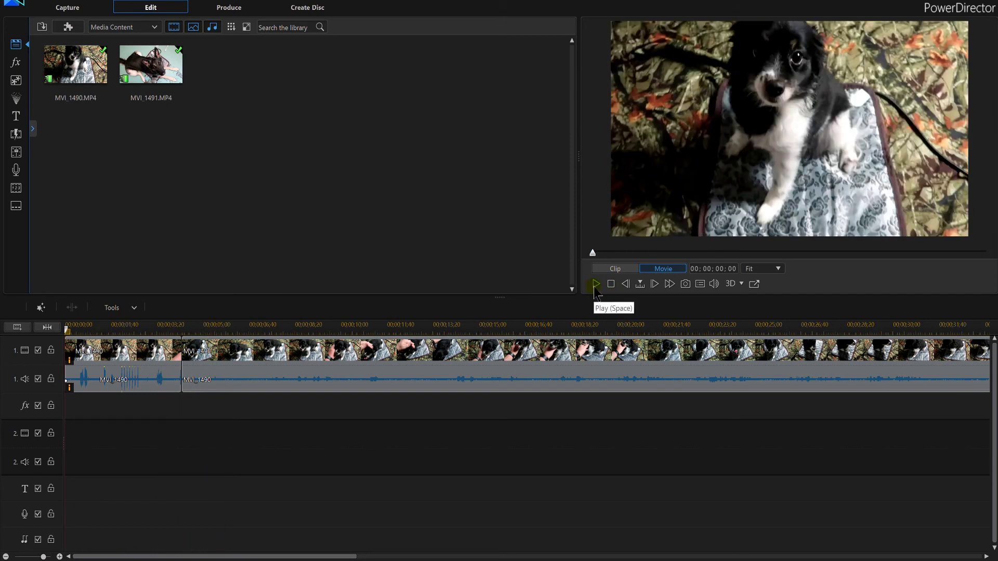
click(595, 285)
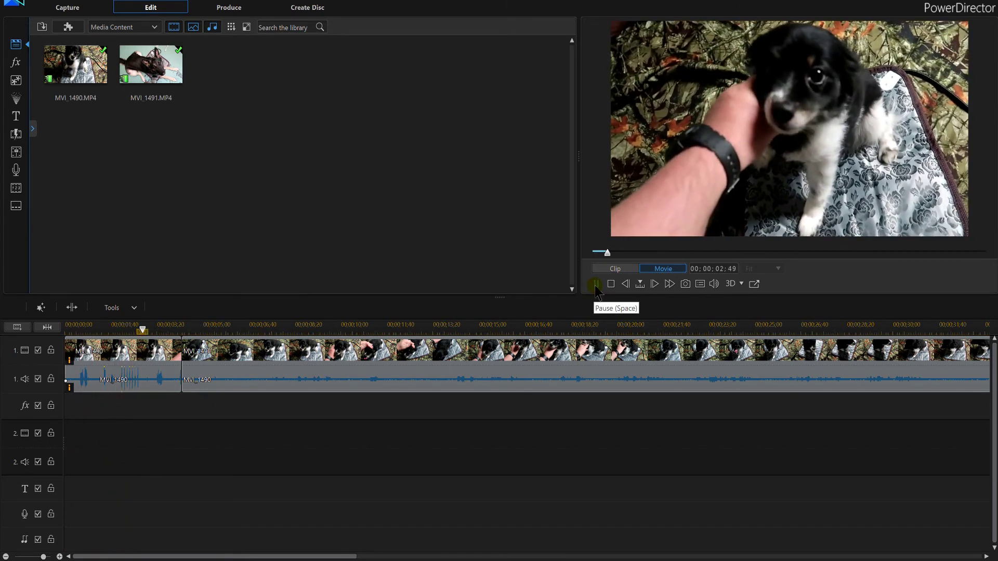
click(596, 284)
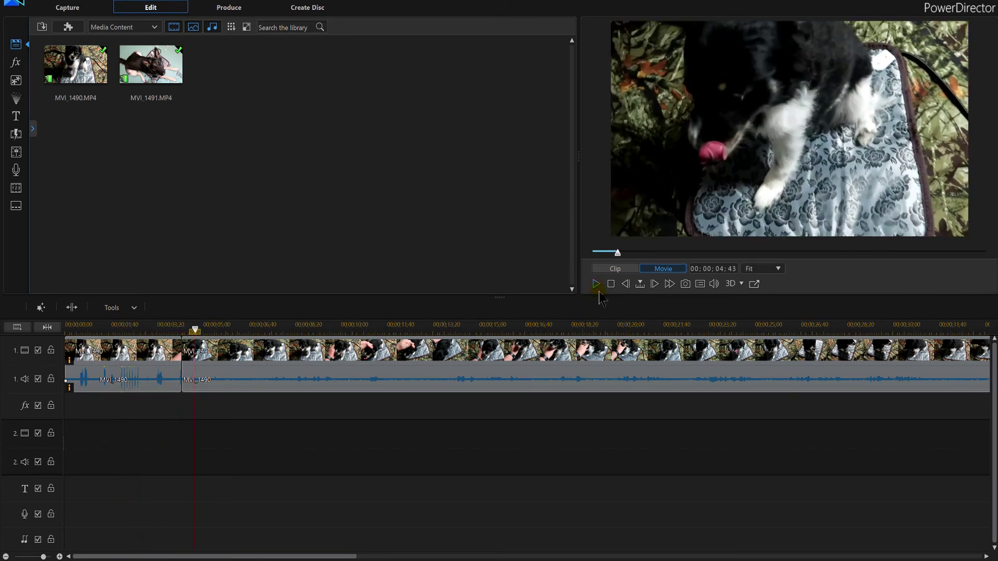
click(611, 290)
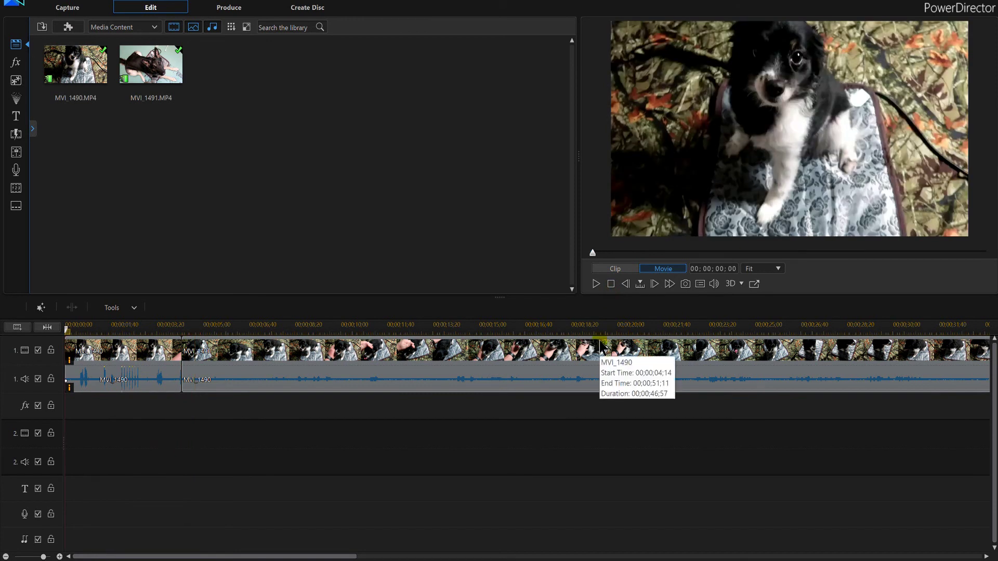